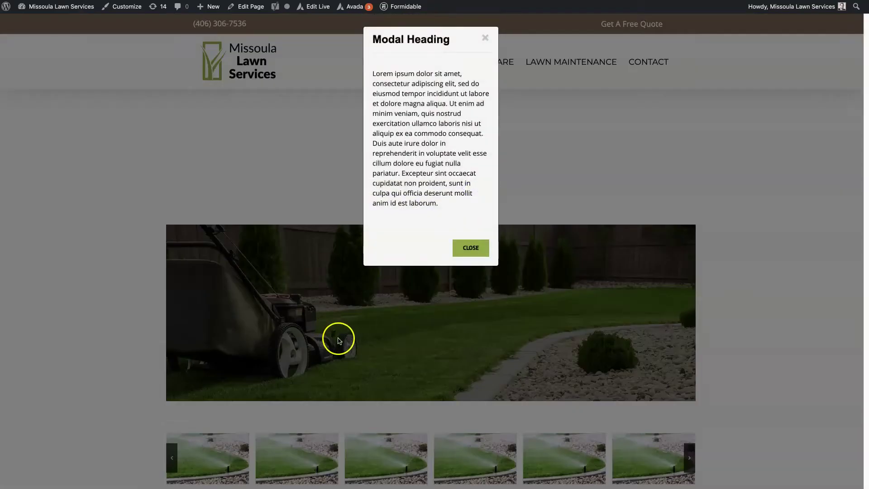
Test the EXAMPLE MODAL BUTTON by opening and closing its popup several times.
click(470, 248)
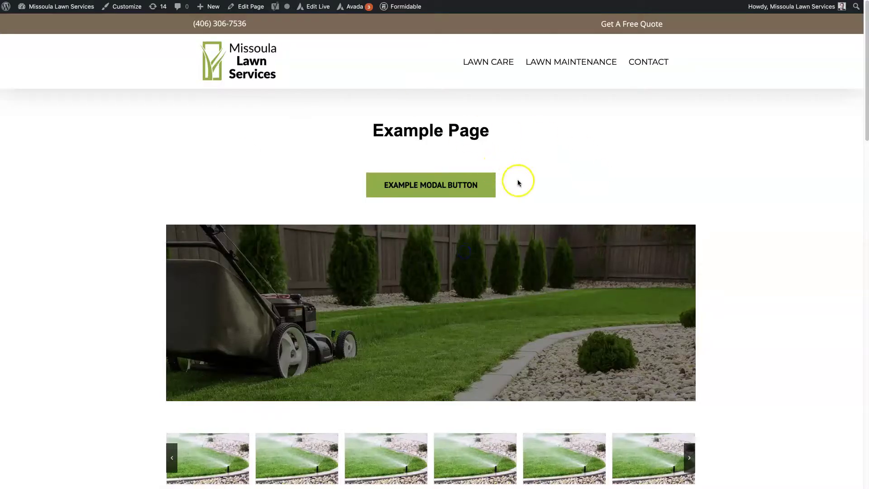
scroll(740, 352, down, 4)
scroll(740, 352, up, 4)
click(479, 187)
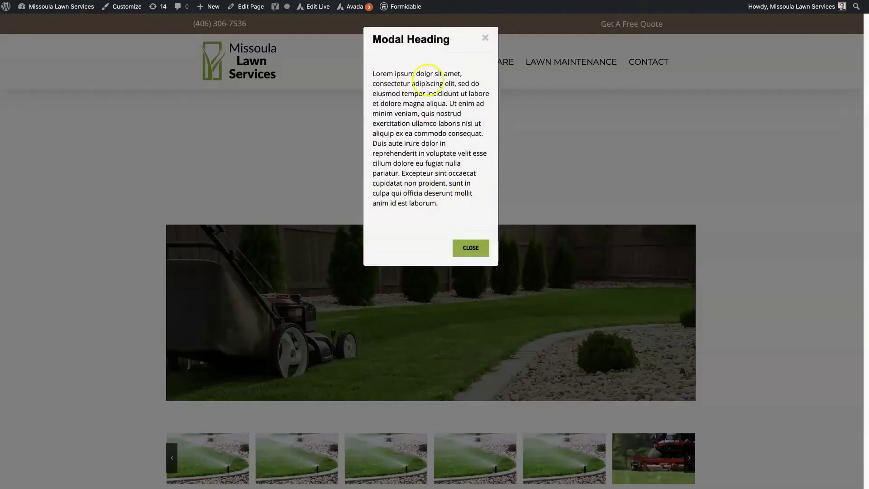
click(471, 248)
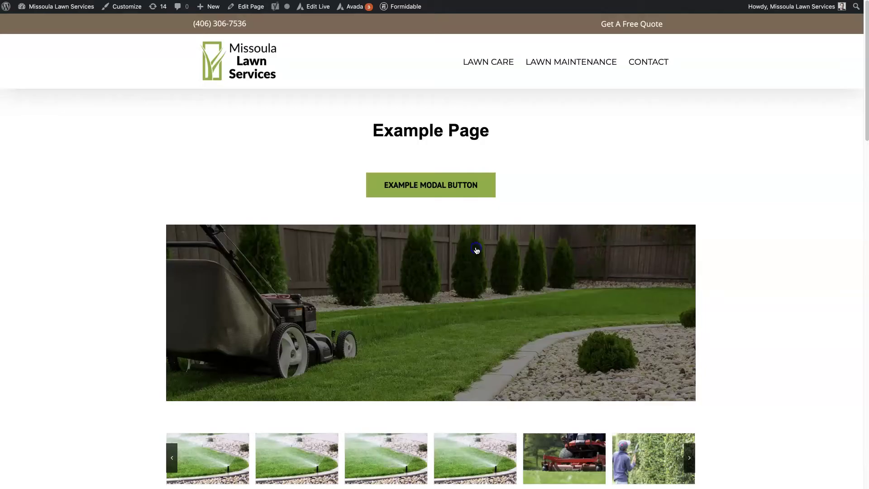
click(448, 188)
click(588, 183)
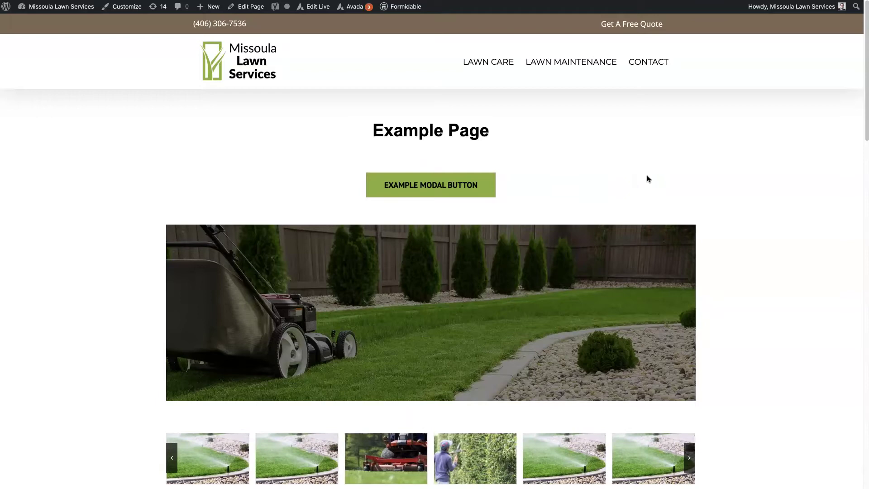
click(439, 189)
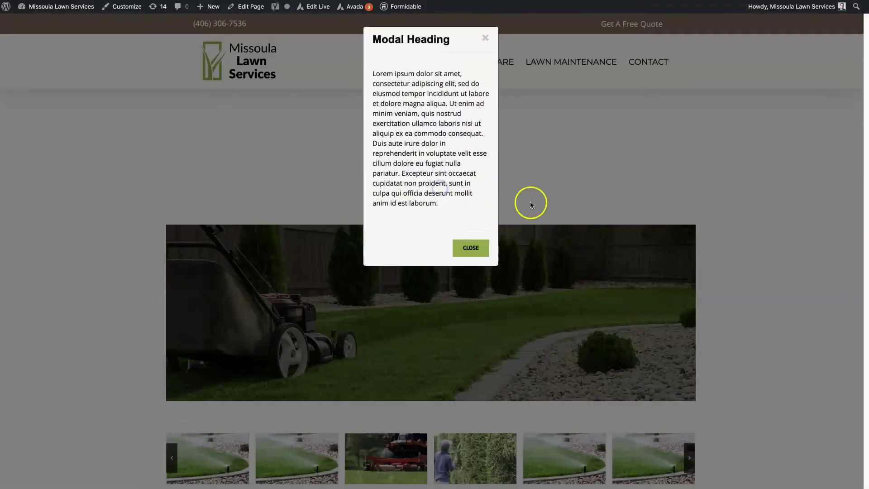
click(470, 249)
click(656, 182)
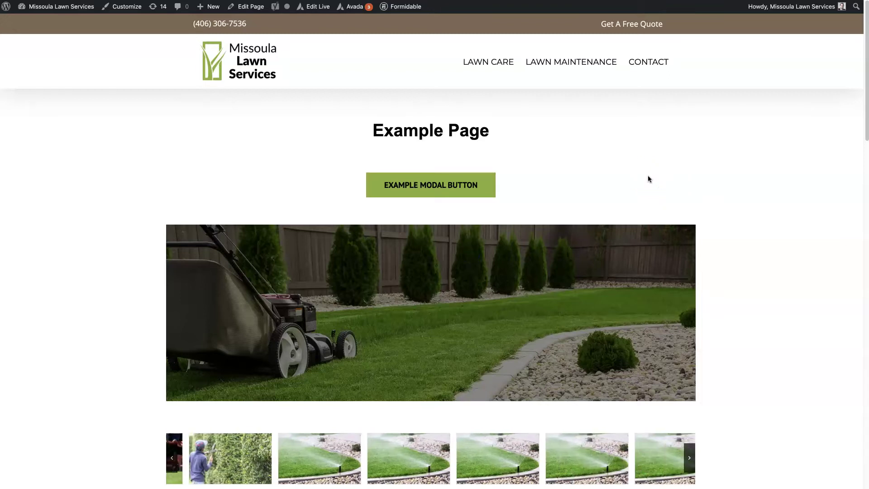
Open and close the modal once more, then open Edit Page in a new tab.
click(425, 189)
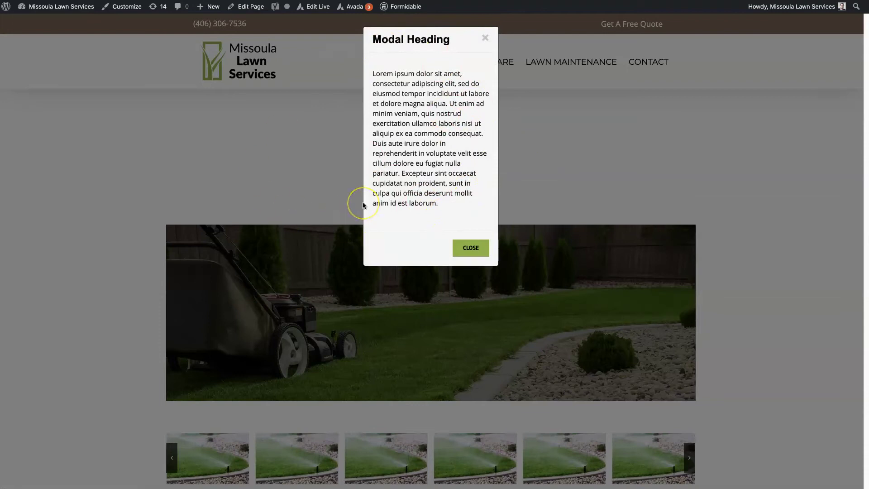
click(488, 187)
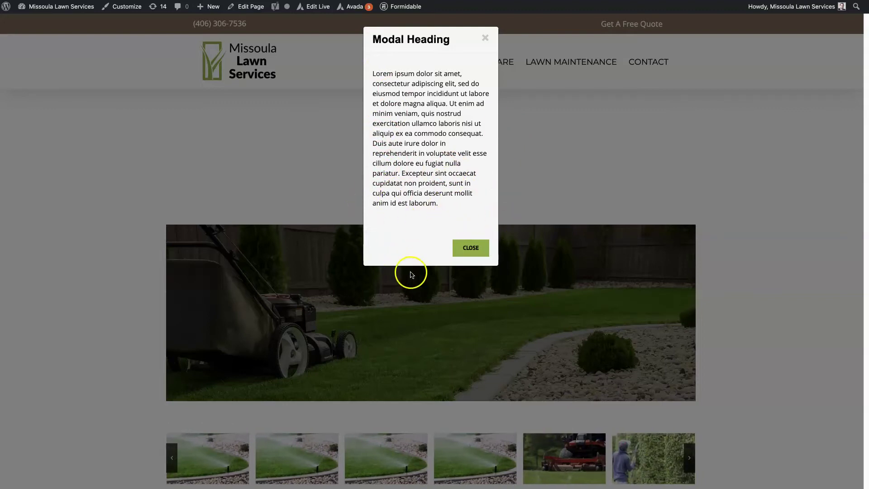
click(471, 248)
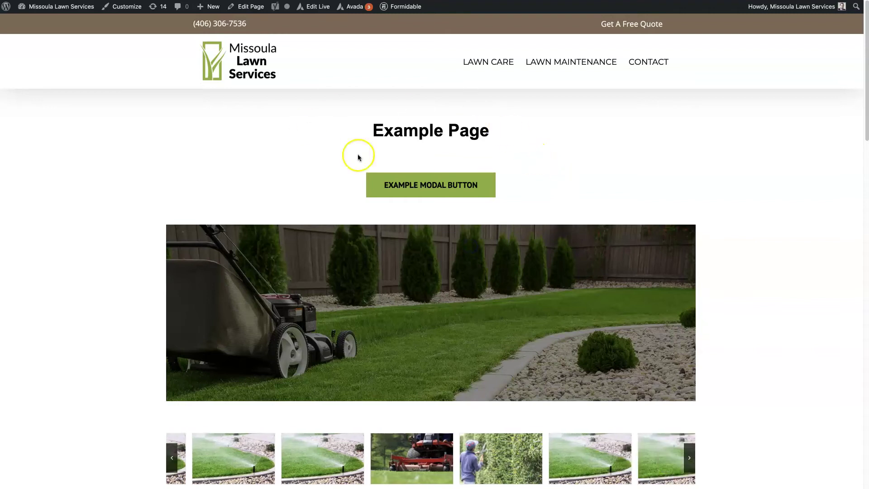
right_click(257, 12)
click(276, 16)
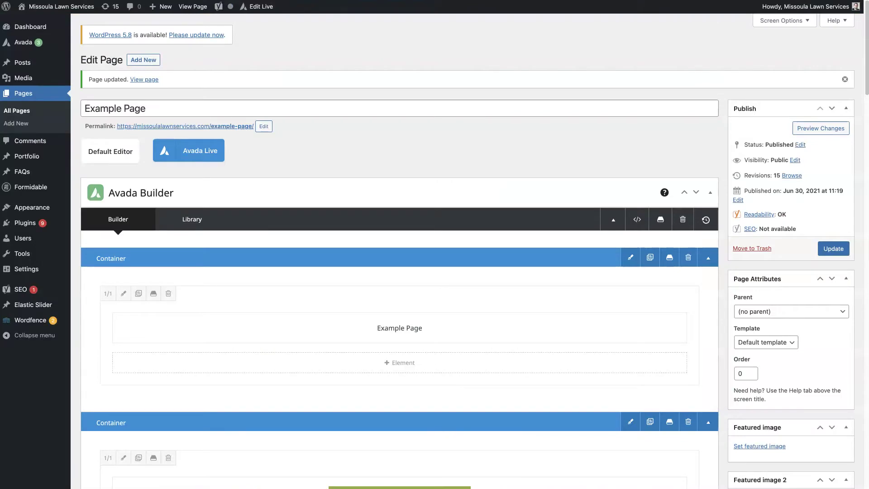
Add a 1/1 container below the modal button container and insert a Button element.
scroll(514, 254, down, 5)
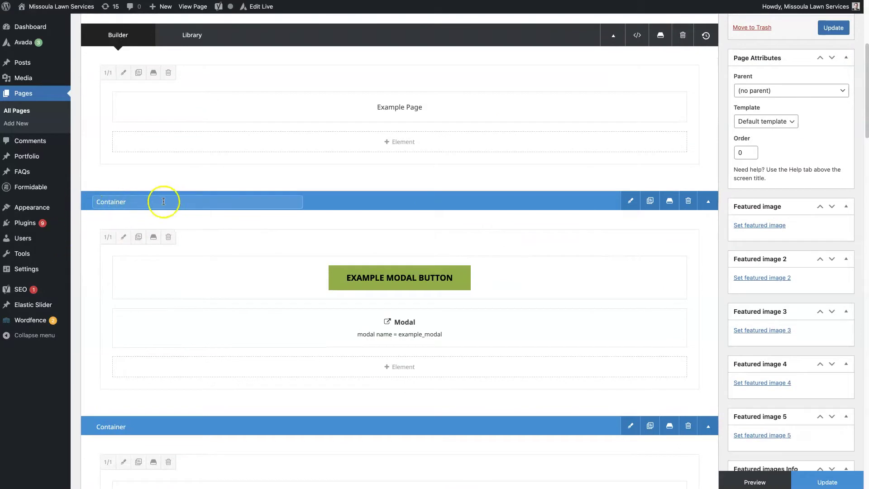
click(619, 407)
click(316, 115)
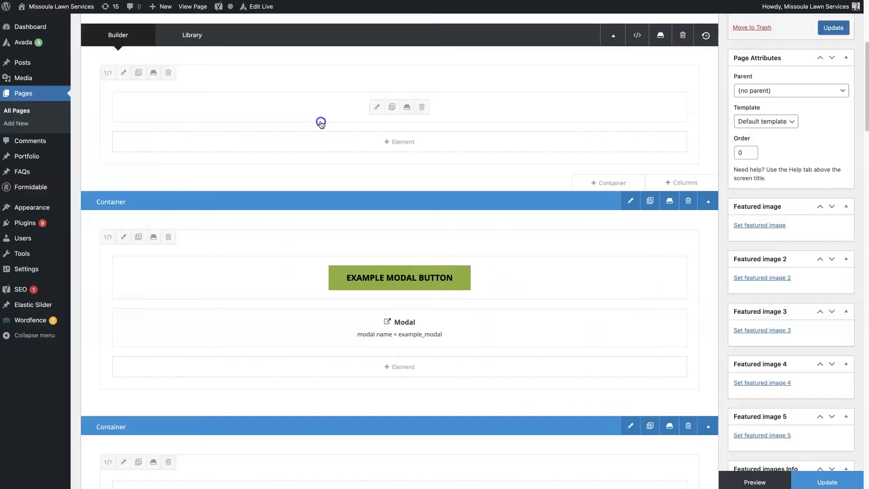
scroll(528, 407, down, 5)
click(401, 326)
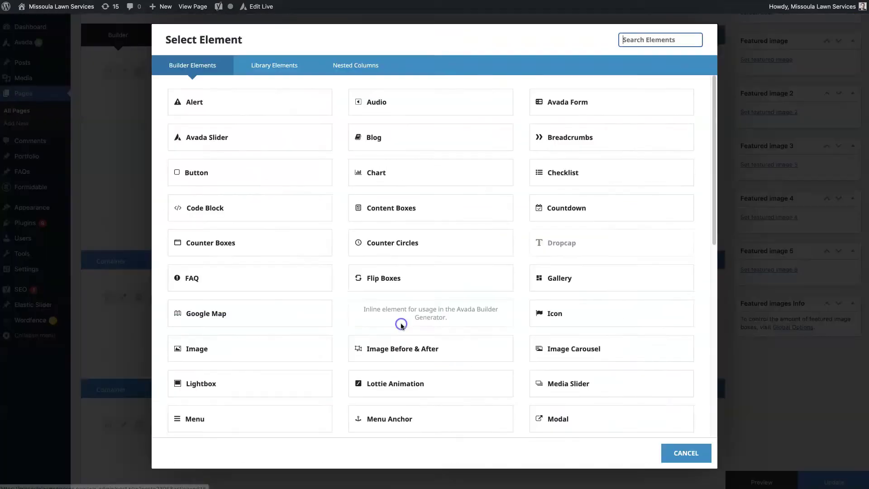
click(258, 183)
Set the button URL to # and Modal Window Anchor to example_modal, then save.
click(453, 113)
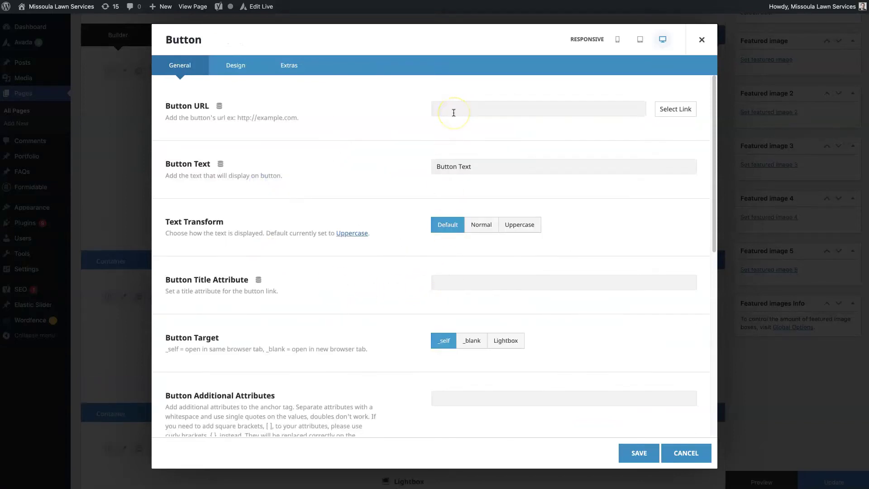
text(#)
click(447, 129)
click(437, 109)
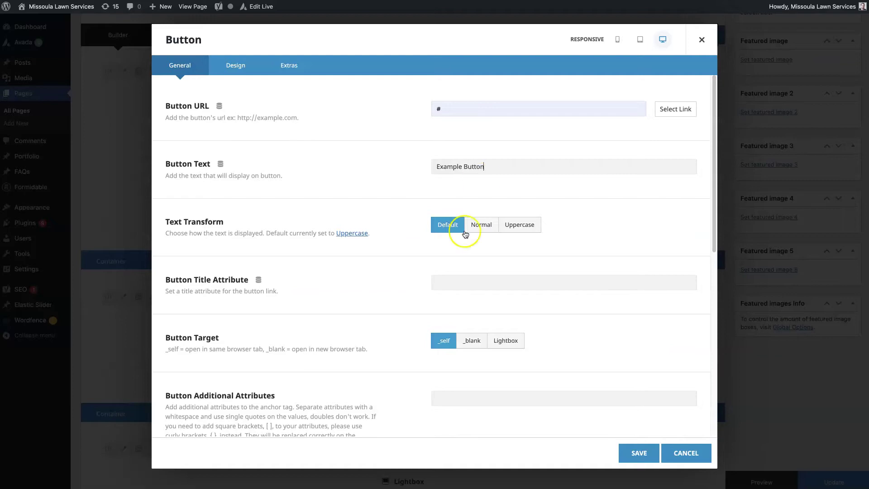
scroll(468, 245, down, 6)
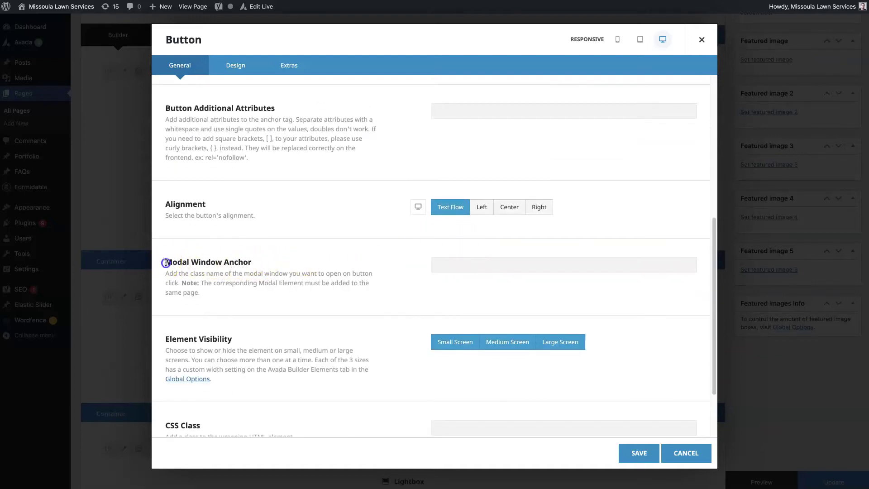
drag(168, 262, 255, 263)
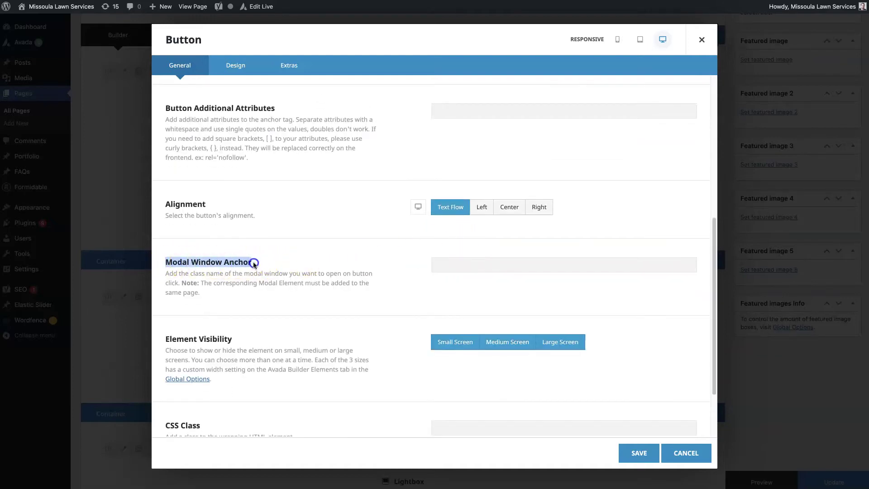
click(451, 266)
text(example_modal)
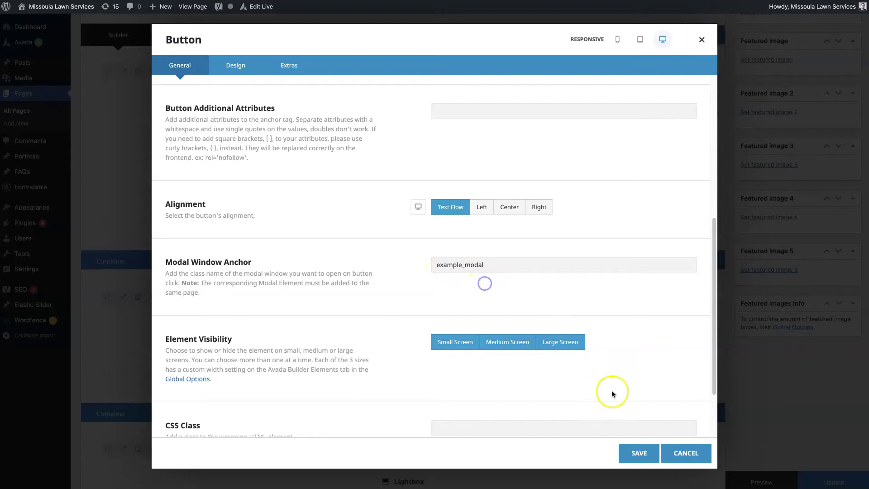
click(639, 454)
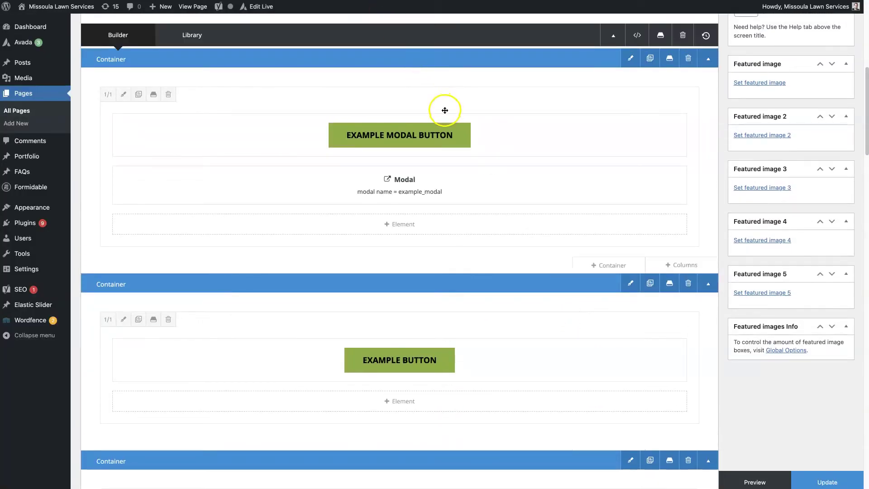
Add a Modal element named example_modal beneath the Example Button.
click(422, 409)
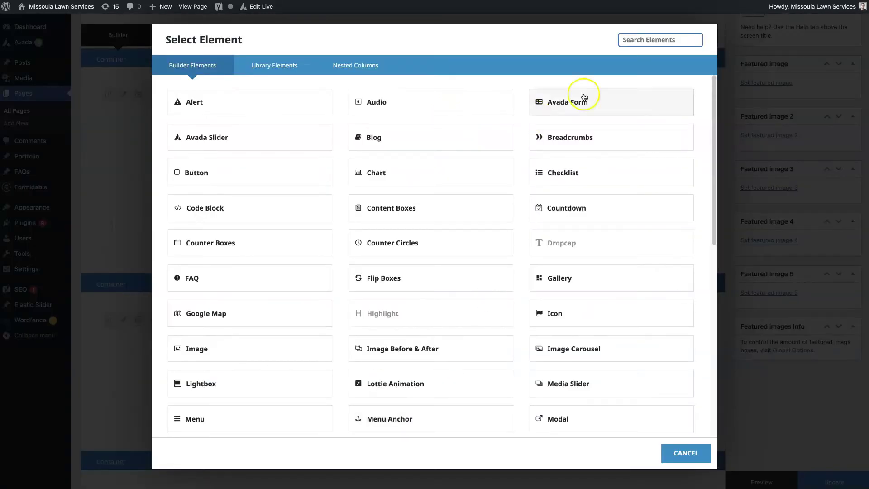
text(mod)
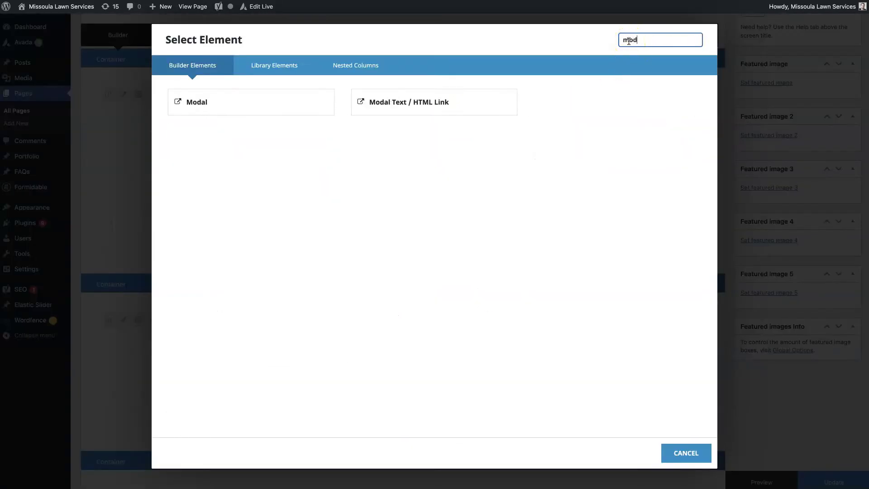
click(272, 109)
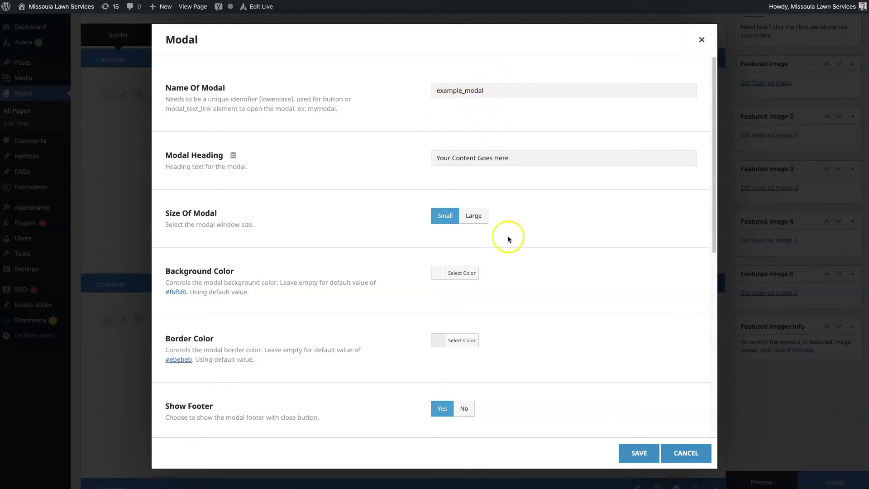
click(638, 454)
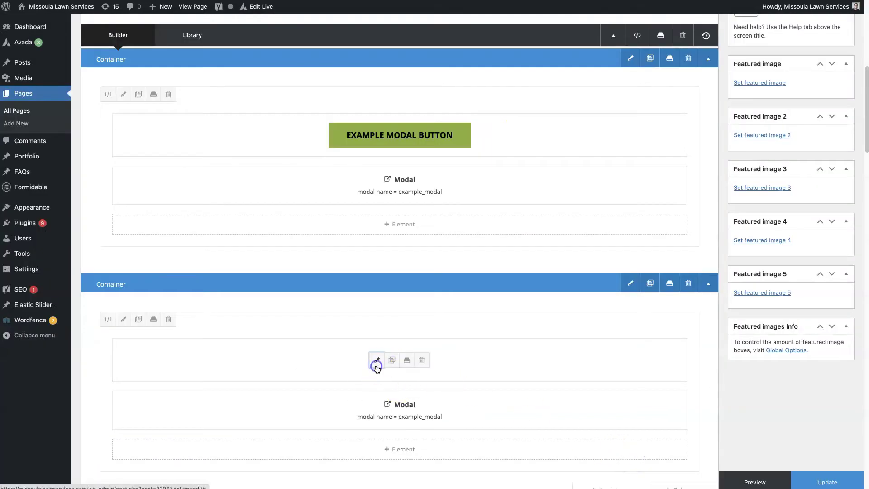
Recheck the Example Button's modal anchor and save its settings again.
click(377, 366)
scroll(326, 288, down, 6)
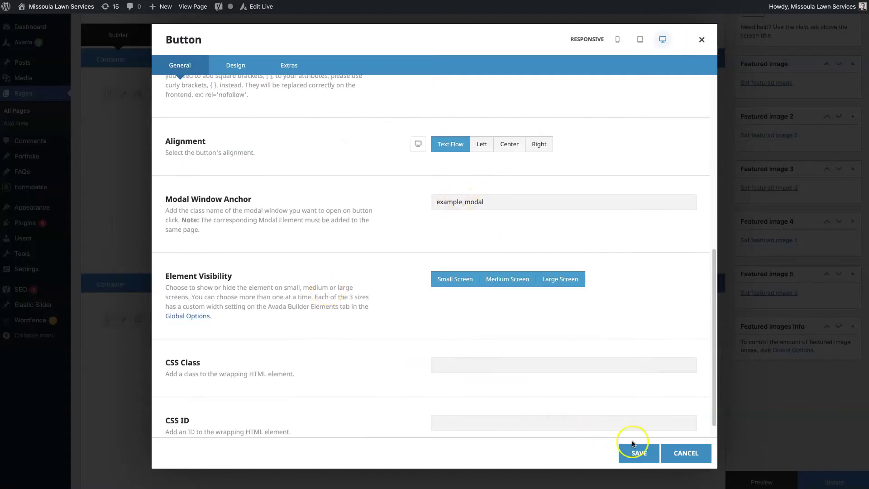
click(639, 453)
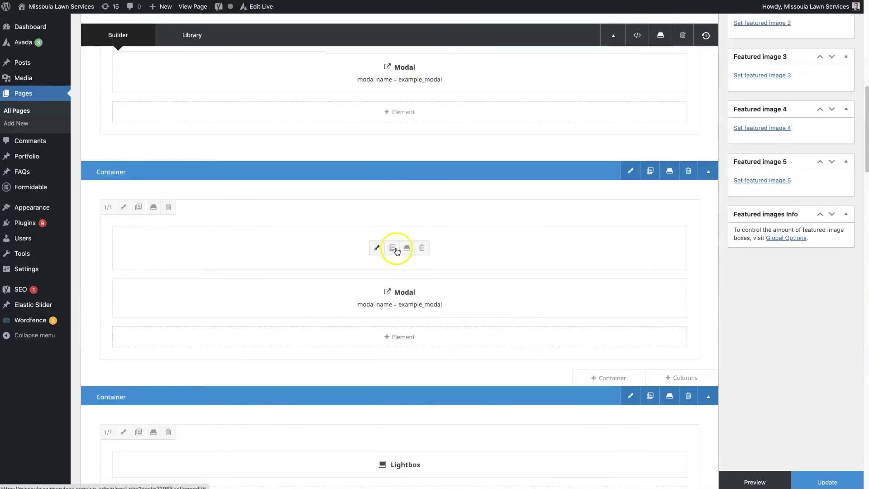
Delete the old EXAMPLE MODAL BUTTON container.
mouse_move(420, 298)
scroll(453, 301, up, 3)
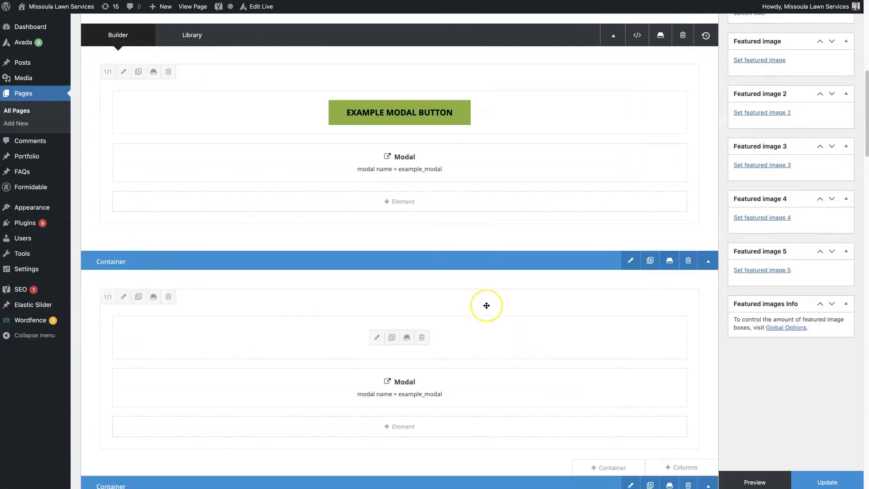
click(689, 60)
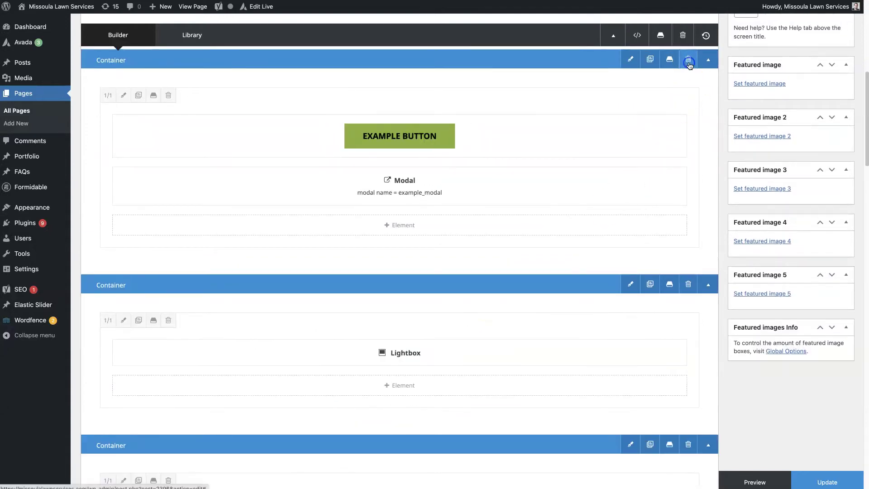
Verify the Modal element's lowercase name reads example_modal and save it.
scroll(555, 199, up, 1)
scroll(555, 200, up, 1)
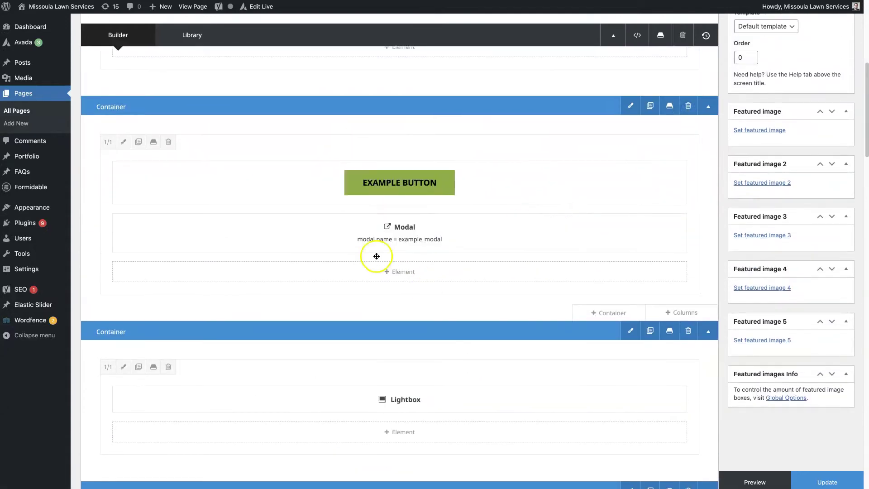
click(375, 234)
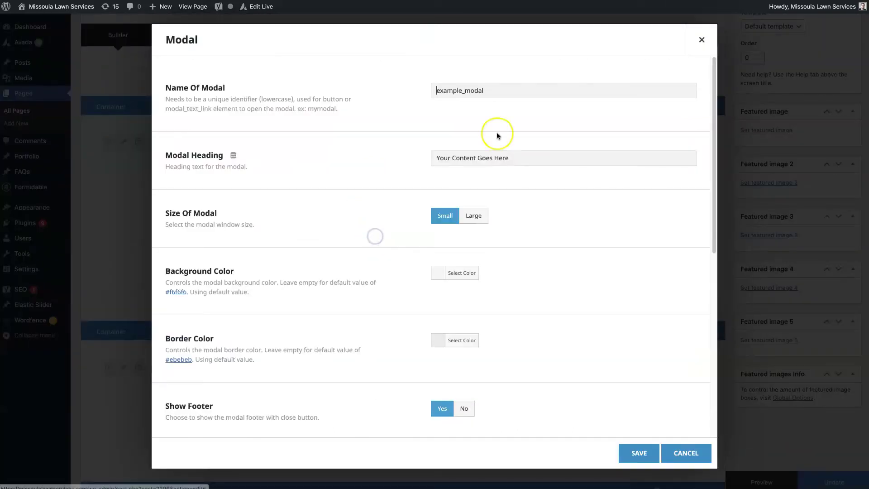
drag(488, 90, 414, 107)
click(404, 104)
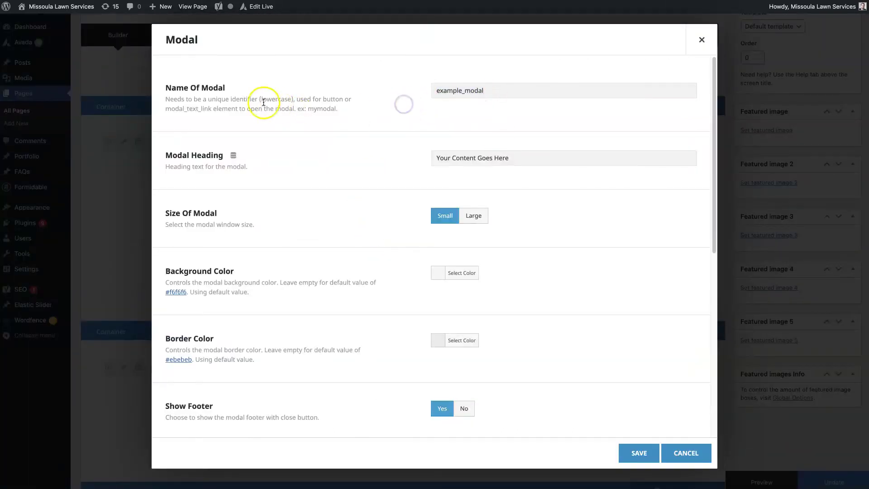
click(465, 91)
drag(494, 92, 391, 87)
click(446, 108)
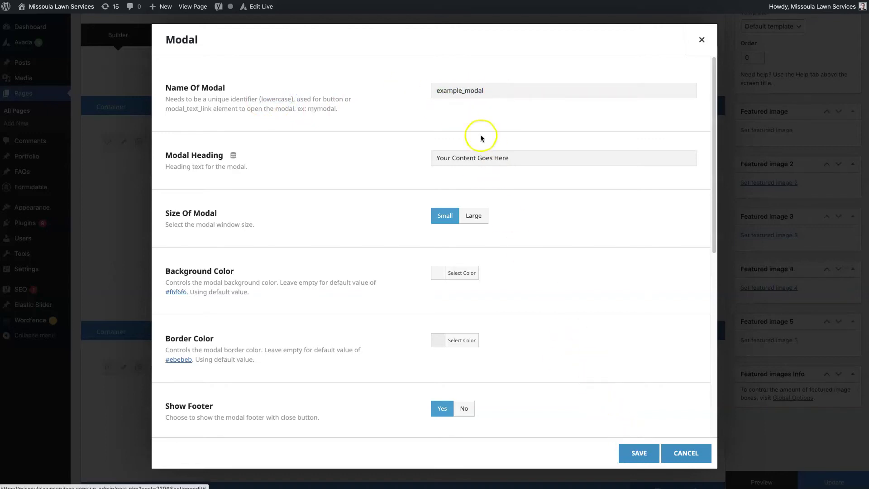
click(635, 459)
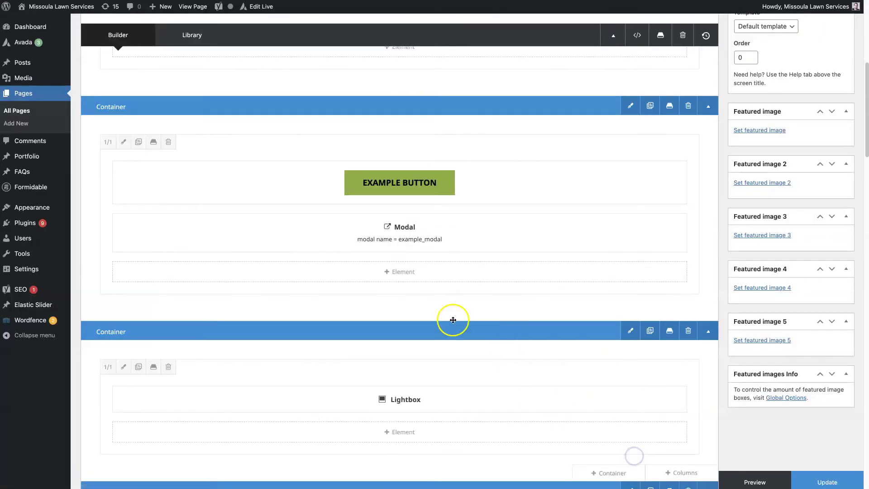
Confirm the Example Button's Modal Window Anchor reads example_modal and save it.
click(375, 190)
scroll(396, 275, down, 10)
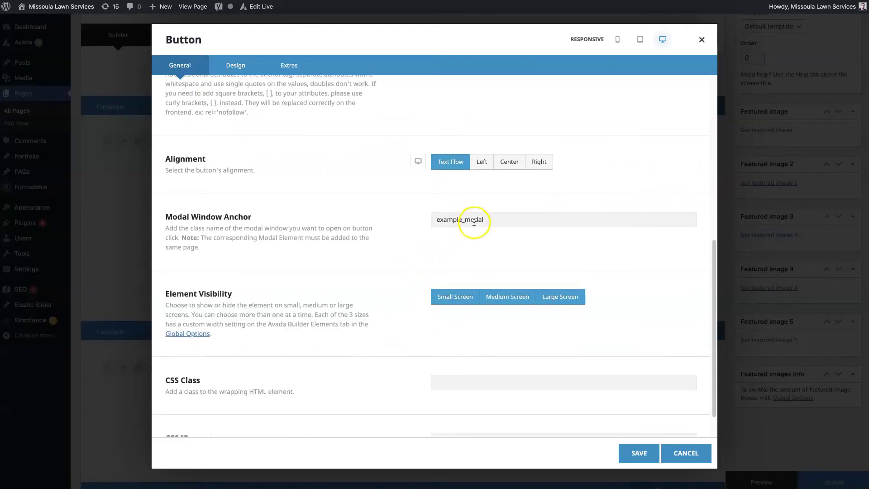
double_click(473, 222)
click(485, 239)
click(640, 455)
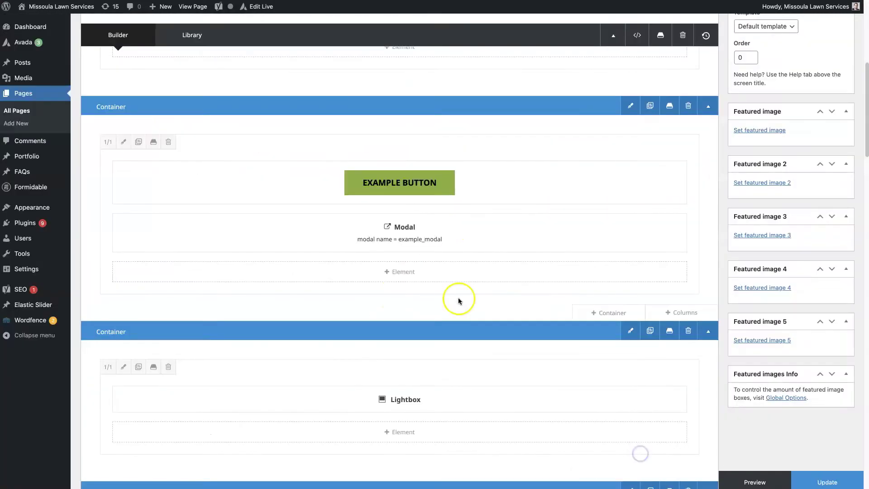
click(369, 234)
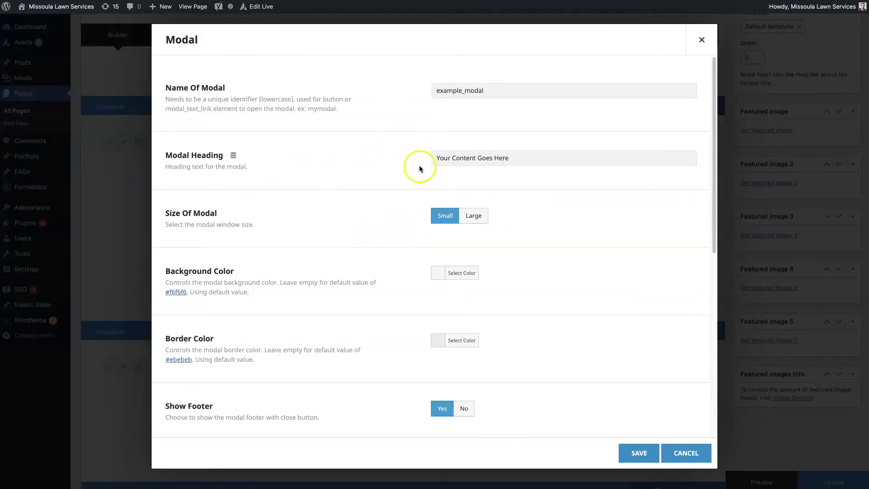
Title the modal 'Example Heading' and set its size to Large.
click(472, 157)
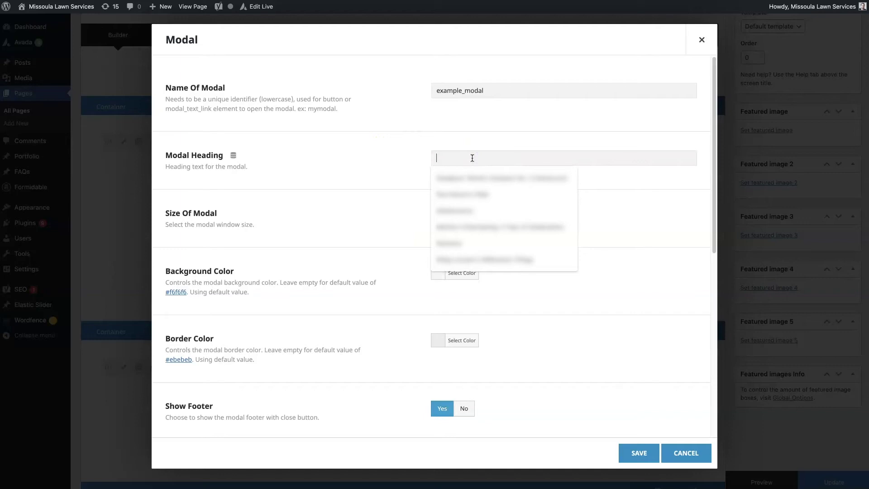
text(Example Heading)
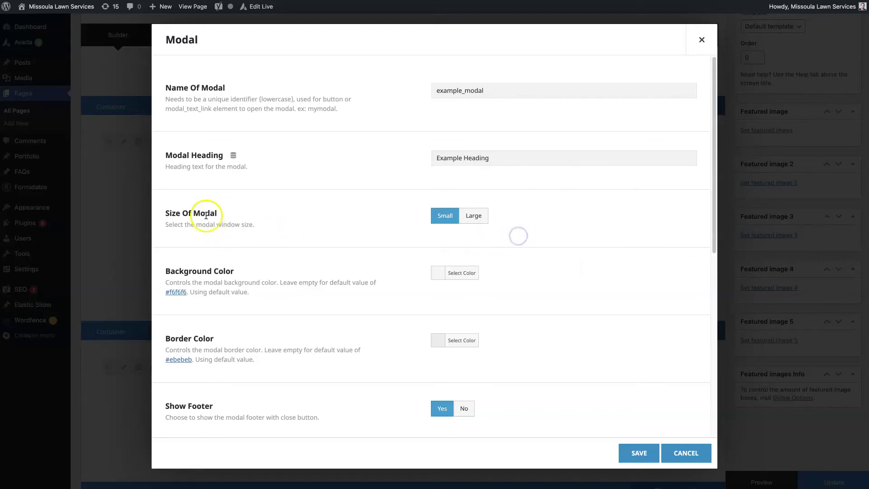
click(482, 218)
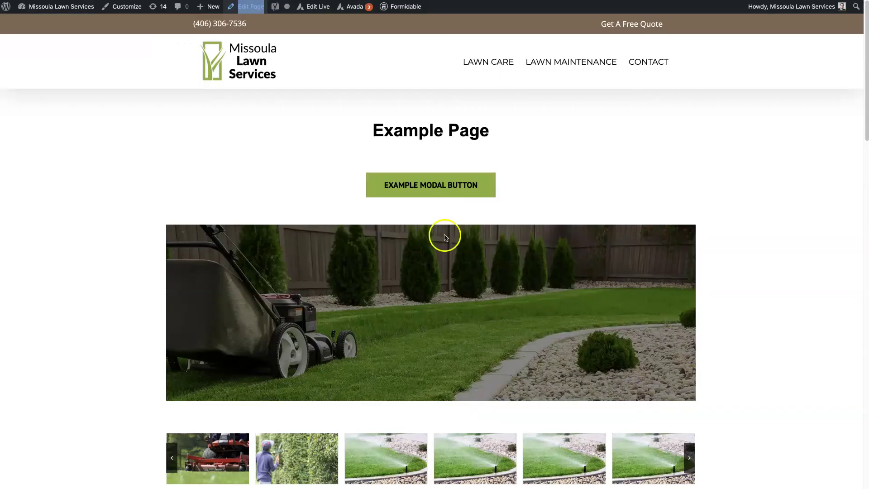
Copy a lorem ipsum paragraph and paste it as the modal's contents.
scroll(505, 264, down, 15)
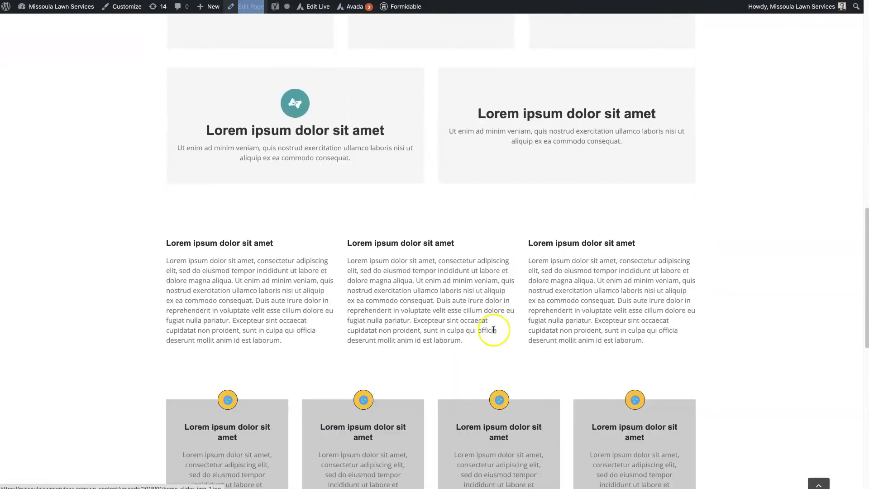
drag(467, 340, 344, 264)
right_click(379, 271)
click(394, 291)
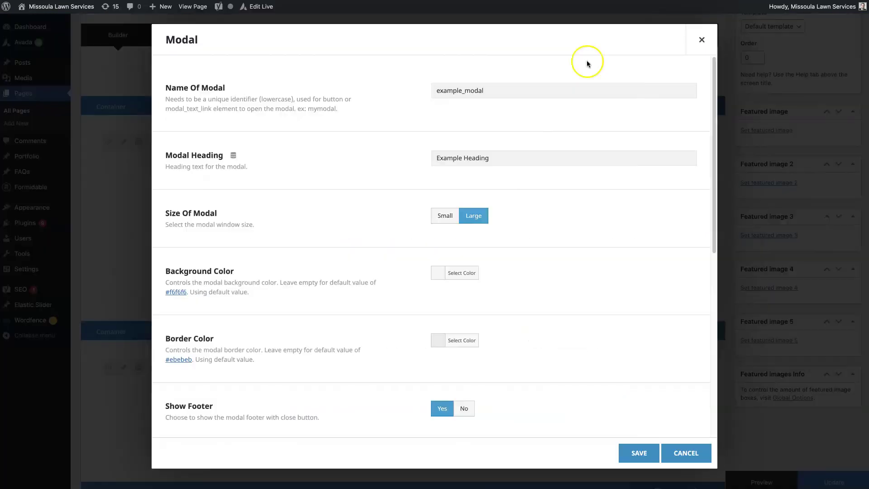
scroll(527, 196, down, 5)
scroll(498, 226, down, 4)
click(361, 277)
key(ctrl+a)
key(ctrl+v)
scroll(494, 264, up, 3)
scroll(494, 264, up, 3)
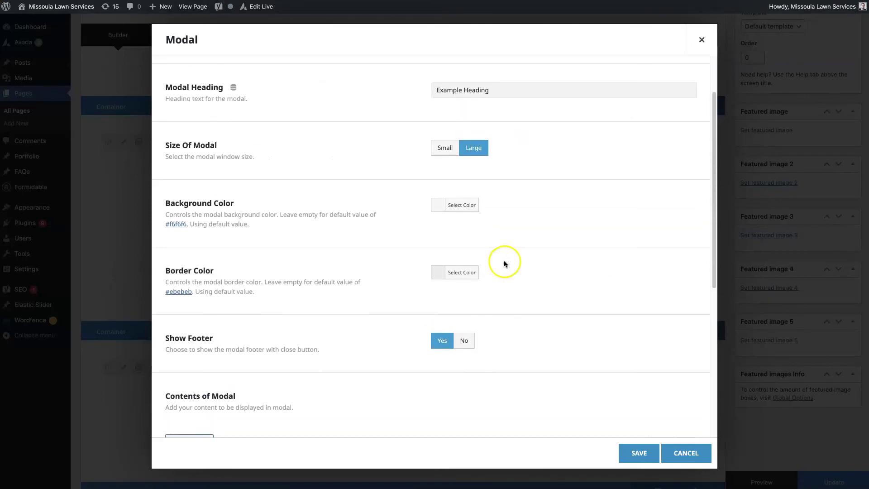
Give the modal a #dbdbdb background and #727272 border colour, then save.
scroll(414, 223, down, 1)
click(435, 200)
drag(446, 250, 427, 229)
click(382, 258)
scroll(415, 279, down, 1)
click(437, 256)
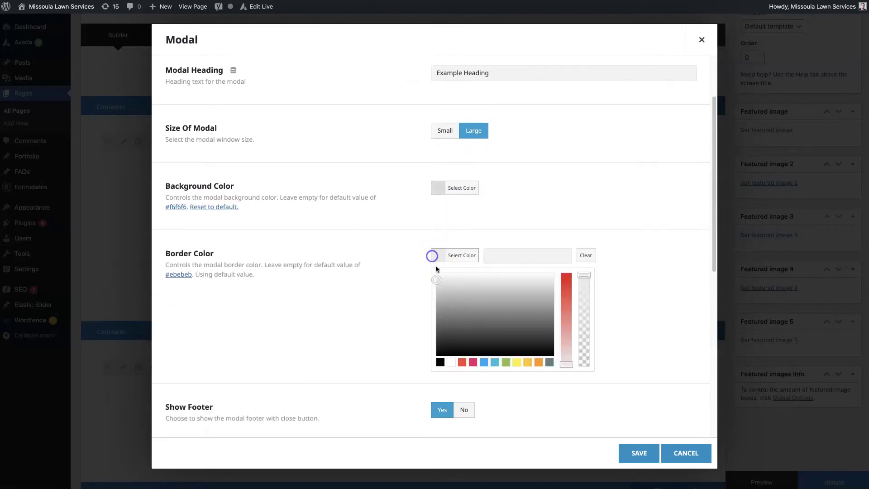
drag(438, 294, 419, 319)
click(394, 248)
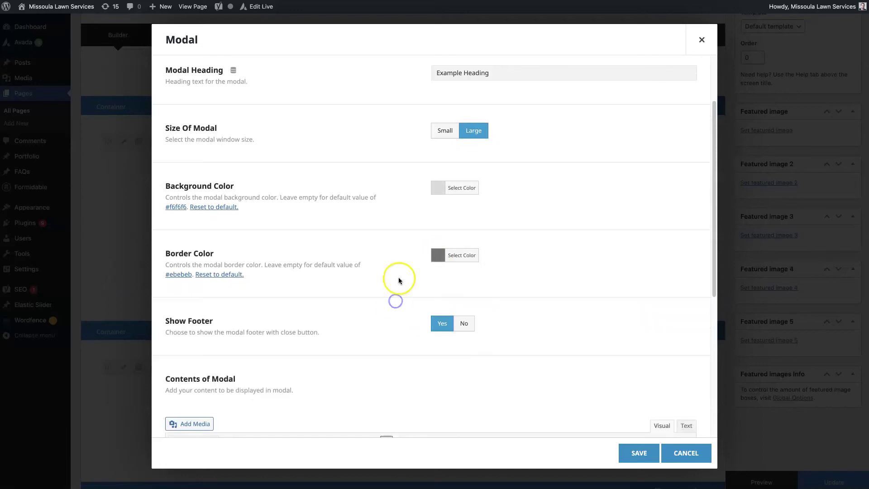
scroll(398, 244, down, 5)
scroll(398, 278, up, 2)
scroll(423, 283, down, 4)
click(638, 453)
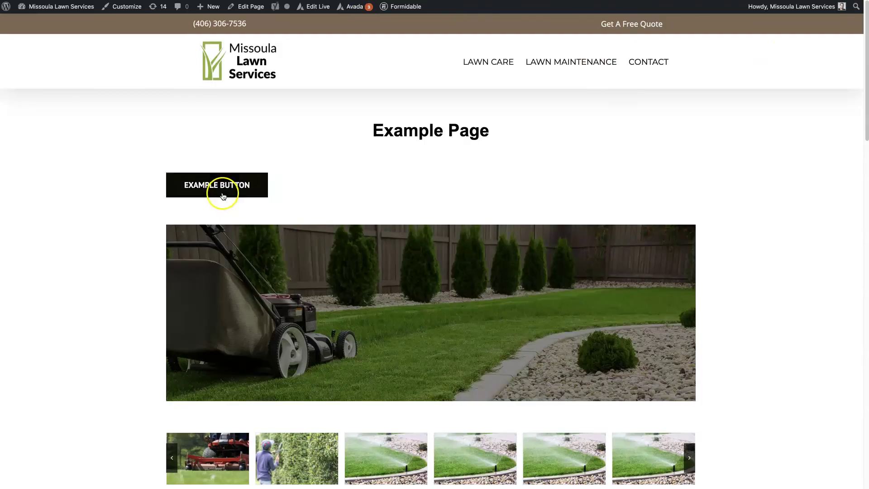
Test the EXAMPLE BUTTON popup in the preview, then close it.
click(221, 194)
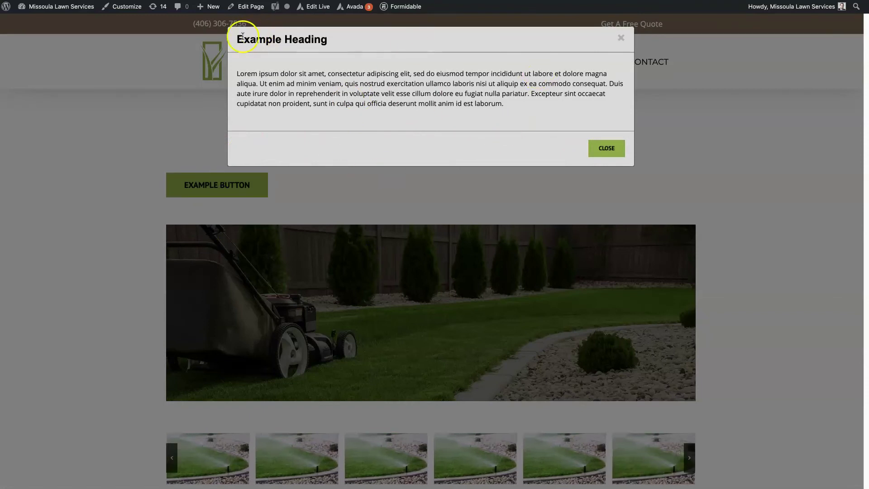
drag(510, 103, 217, 76)
click(473, 169)
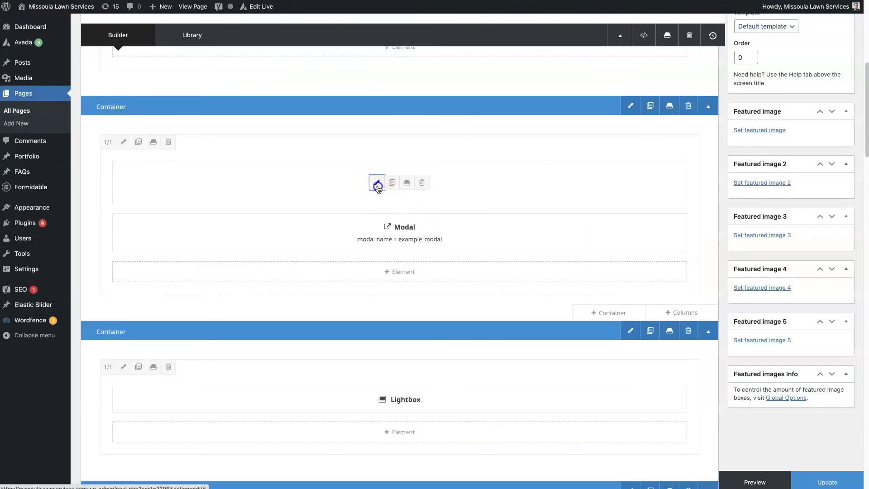
Center-align the Example Button, save it, and preview the page.
click(394, 237)
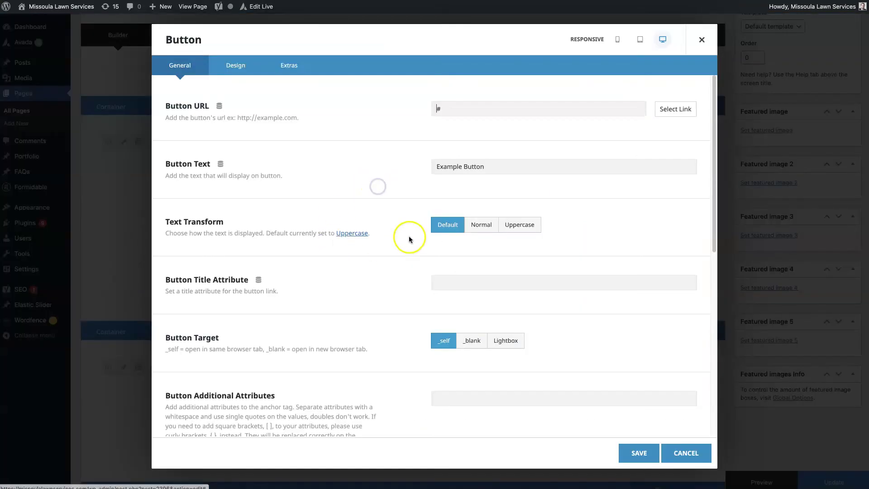
scroll(409, 233, down, 5)
click(506, 277)
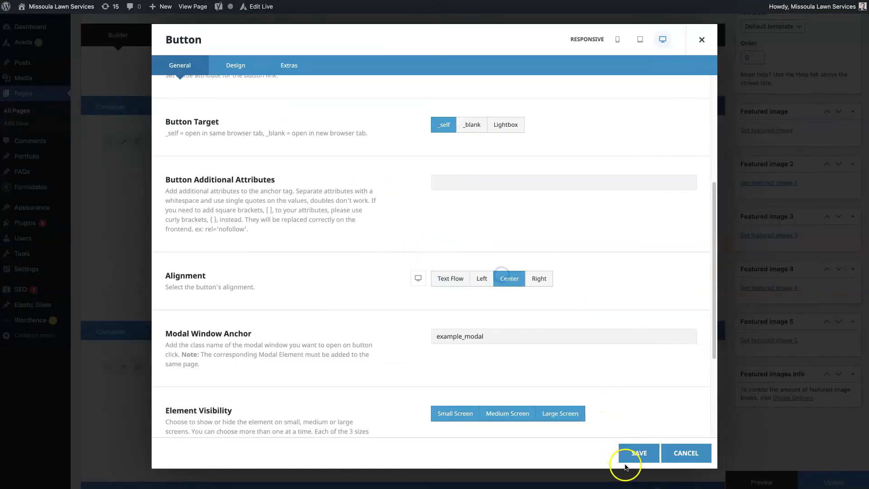
click(639, 454)
click(753, 476)
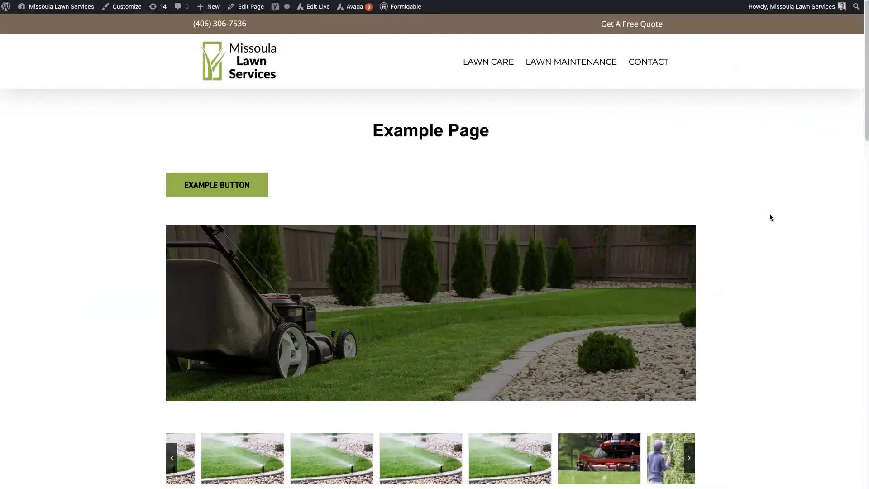
Reload the preview and confirm the centred button opens and closes the Example Heading popup.
key(super+r)
click(456, 190)
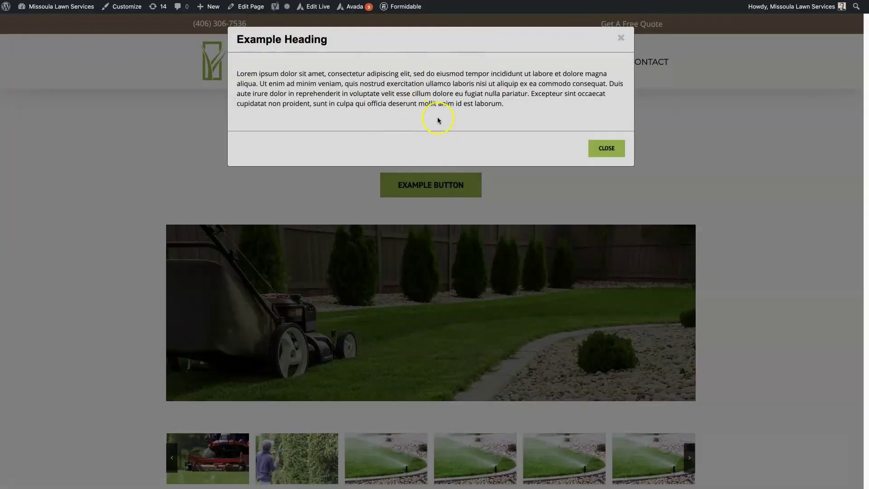
click(596, 149)
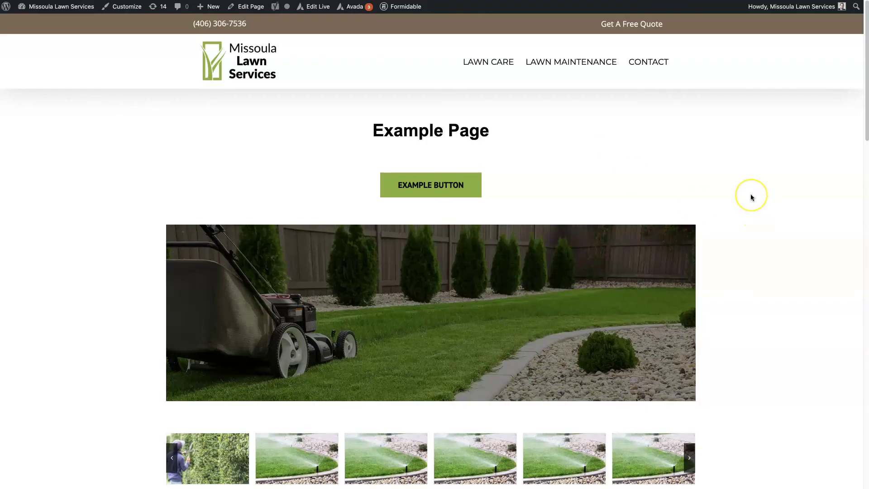